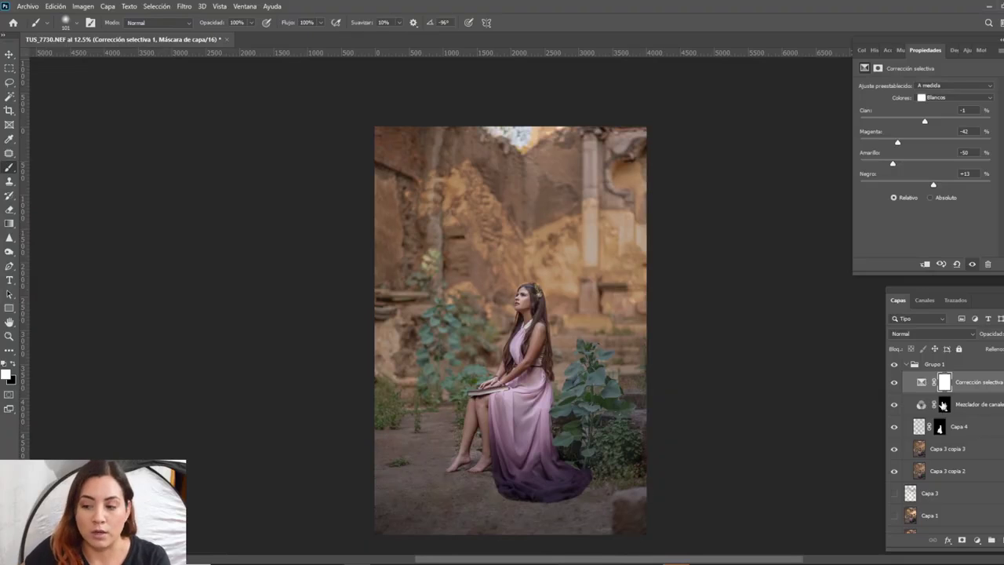
Step: Add a Curves adjustment layer above the selective color layer and darken the RGB midtones to input 124, output 103
left_click(977, 541)
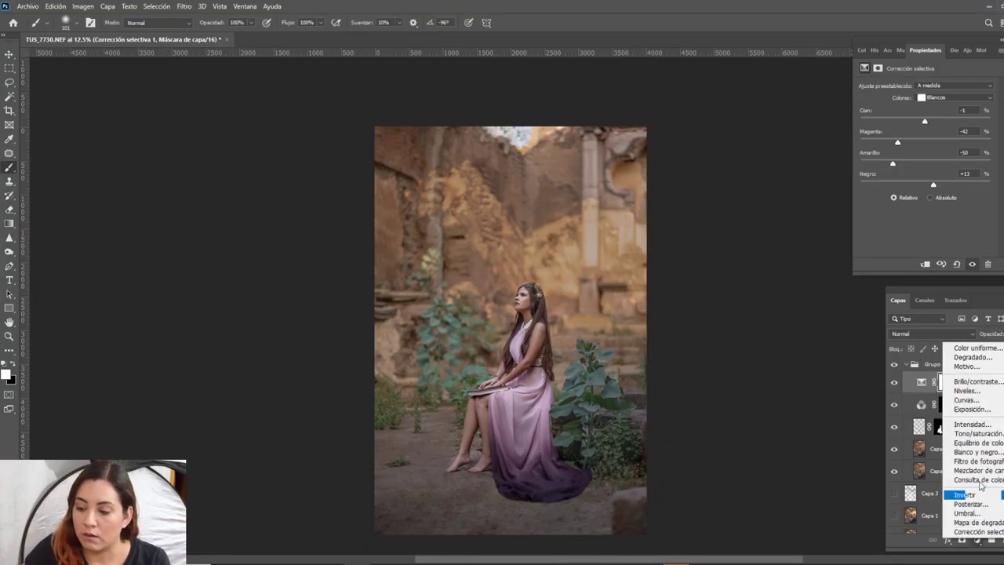
left_click(972, 400)
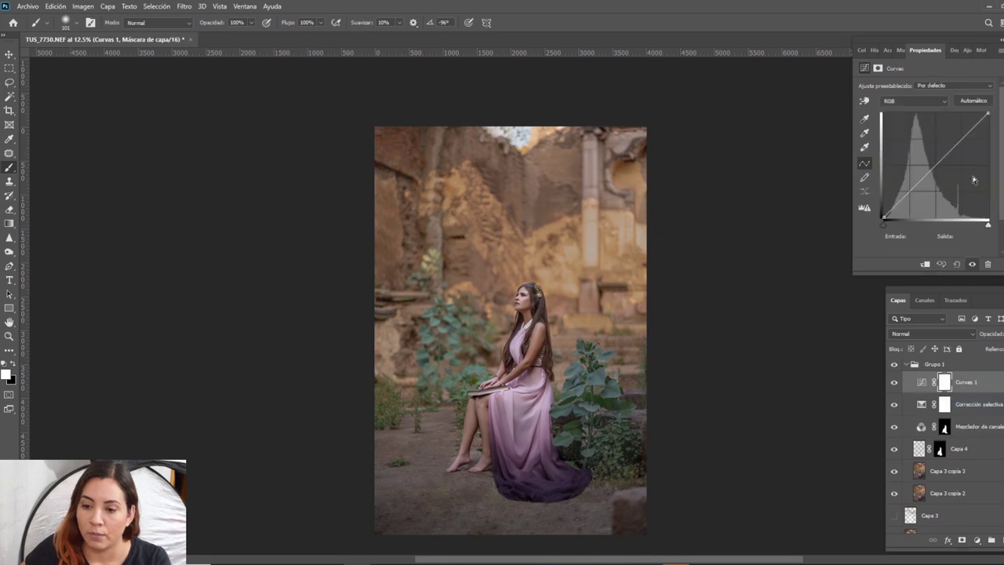
left_click_drag(931, 170, 938, 177)
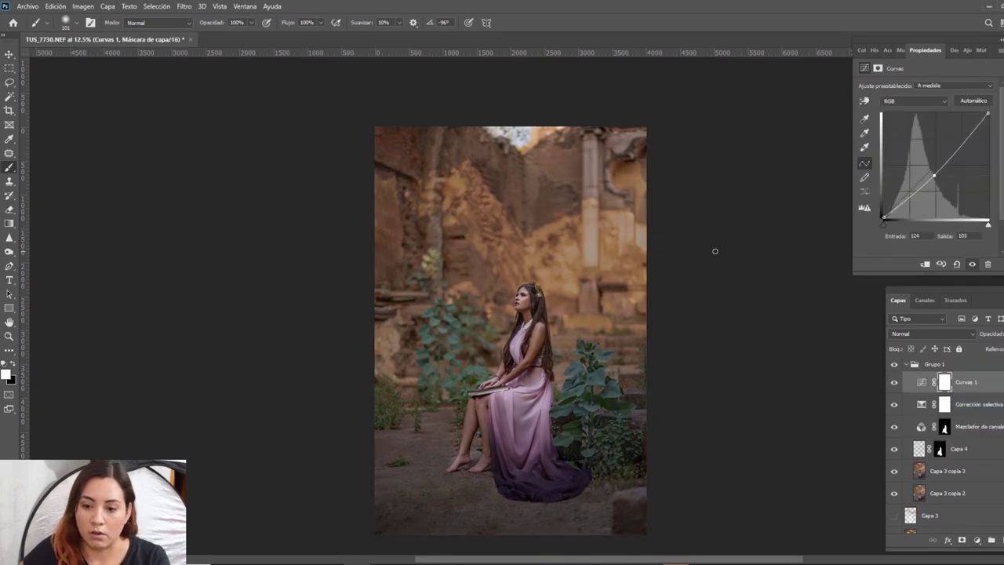
Step: Draw linear white-to-black gradients on the Curves 1 mask to limit the darkening to the bottom of the photo
left_click(9, 224)
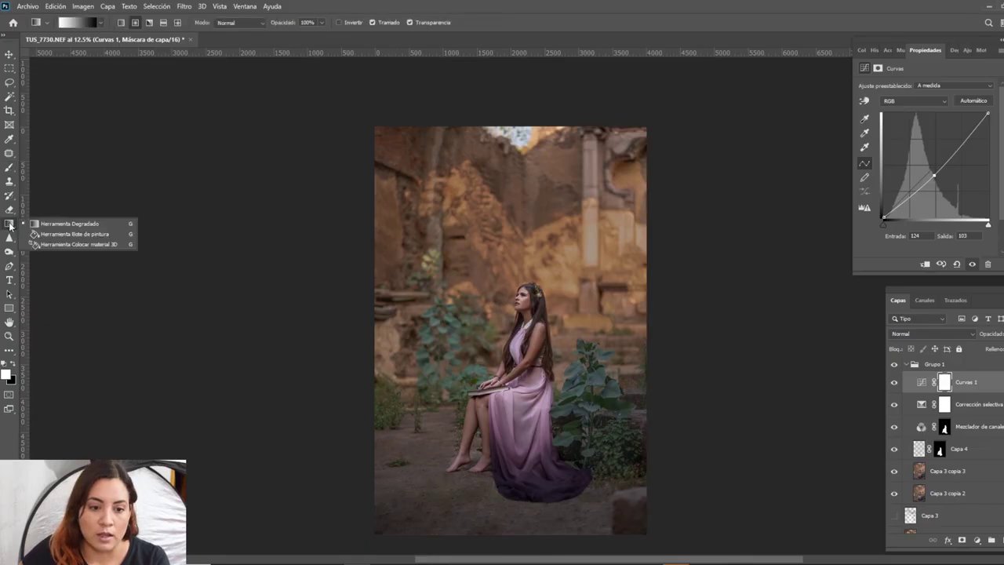
left_click(10, 225)
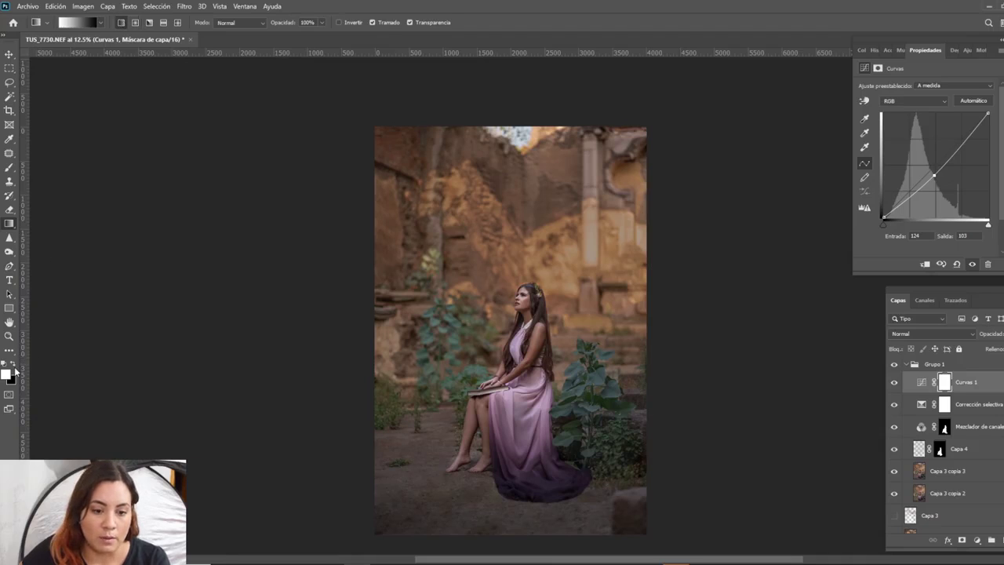
key("ctrl+minus")
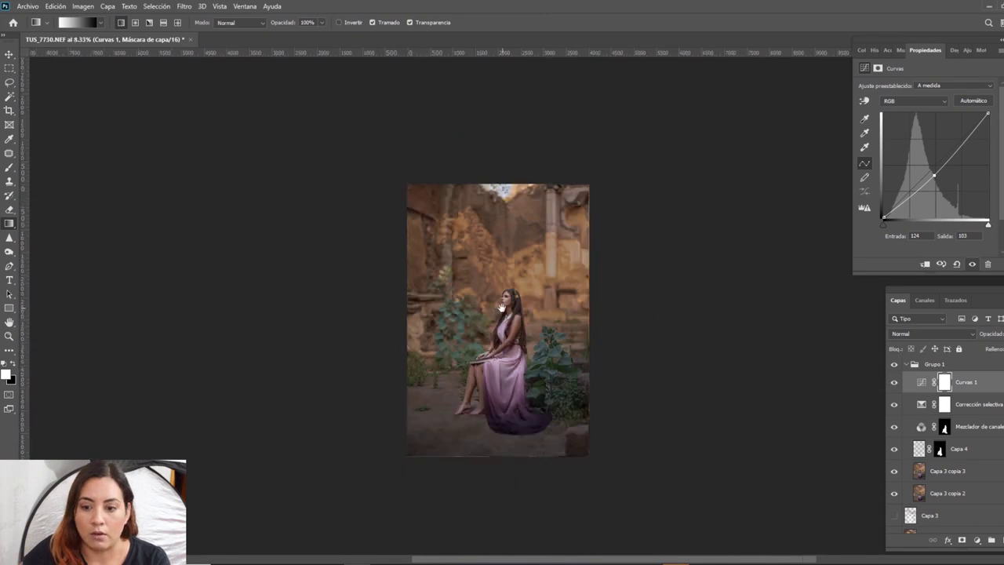
left_click_drag(468, 439, 452, 204)
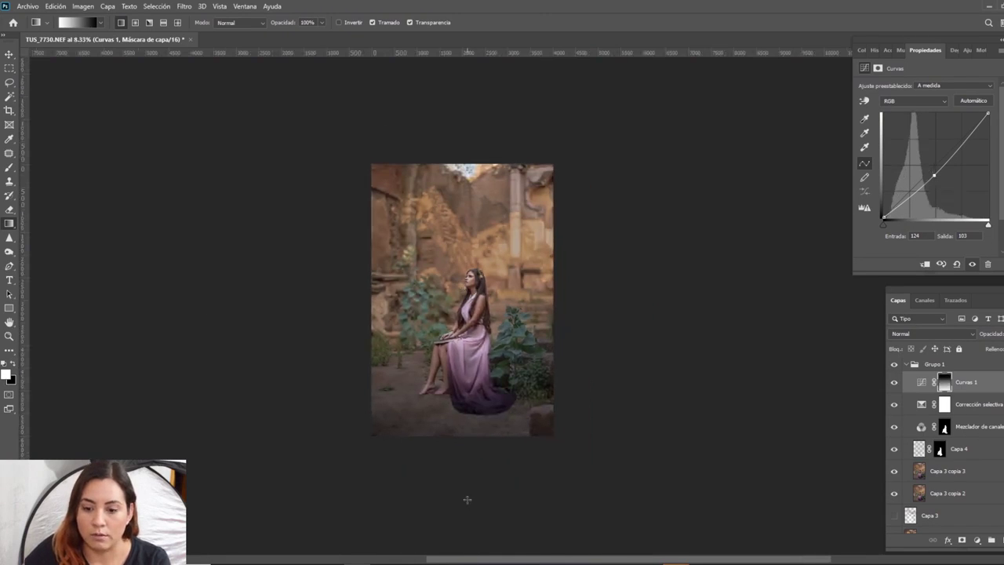
left_click_drag(449, 363, 482, 363)
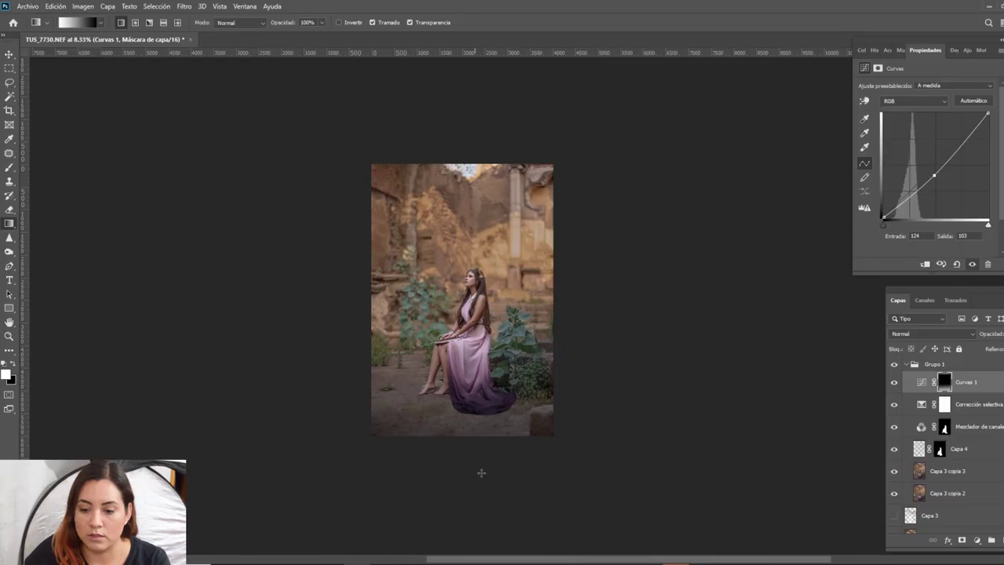
scroll(498, 420, "down", 5)
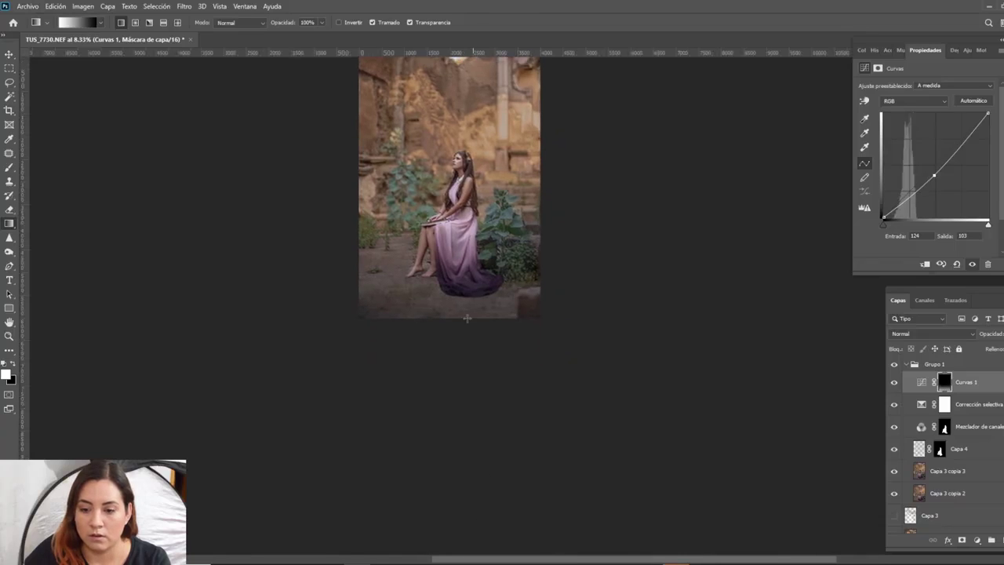
Step: Redraw the Curves 1 mask gradient upward from below the photo and compare the image with the layer hidden and shown
left_click(894, 383)
left_click(895, 383)
scroll(557, 310, "up", 3)
left_click_drag(479, 427, 481, 288)
left_click(893, 385)
left_click(893, 385)
key("ctrl+plus")
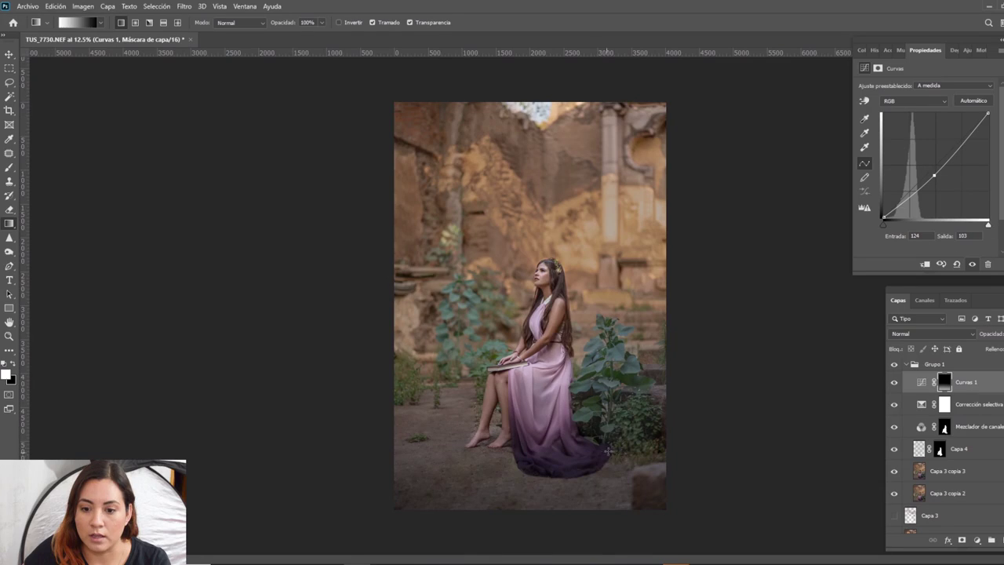
key("ctrl+minus")
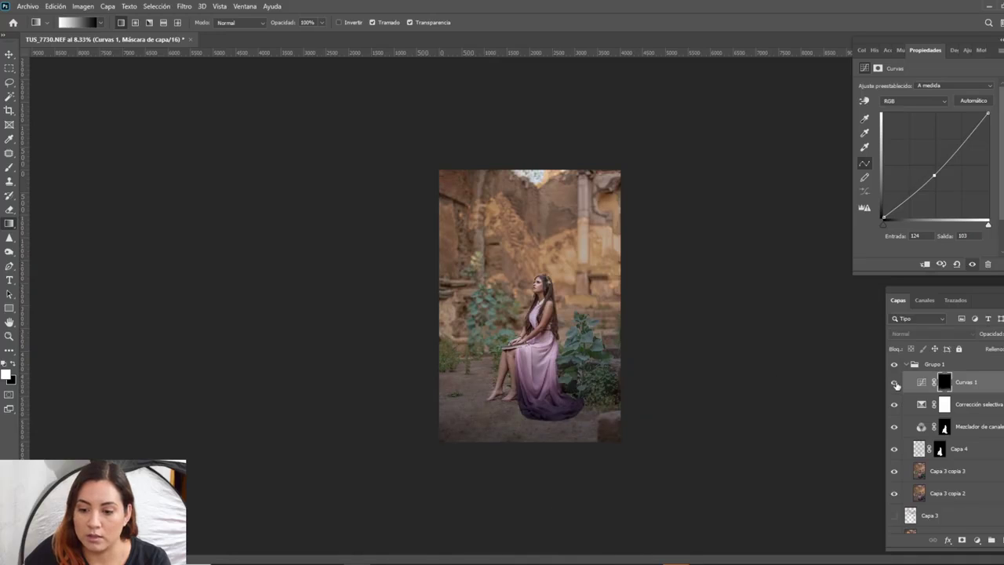
Step: Soften the Curves 1 darkening to input 120, output 106, and compare the photo with and without it
left_click_drag(936, 175, 932, 174)
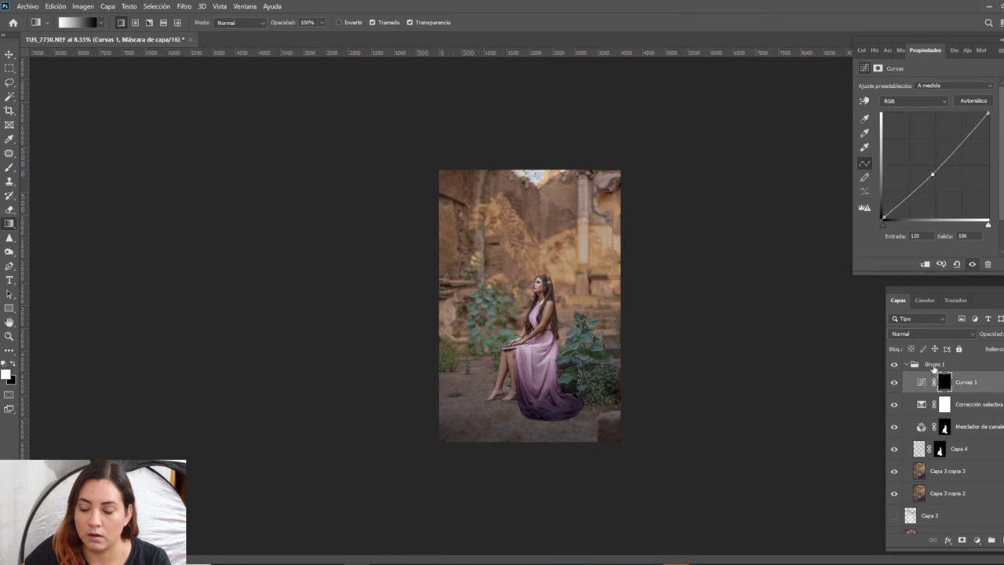
left_click(894, 382)
left_click(894, 382)
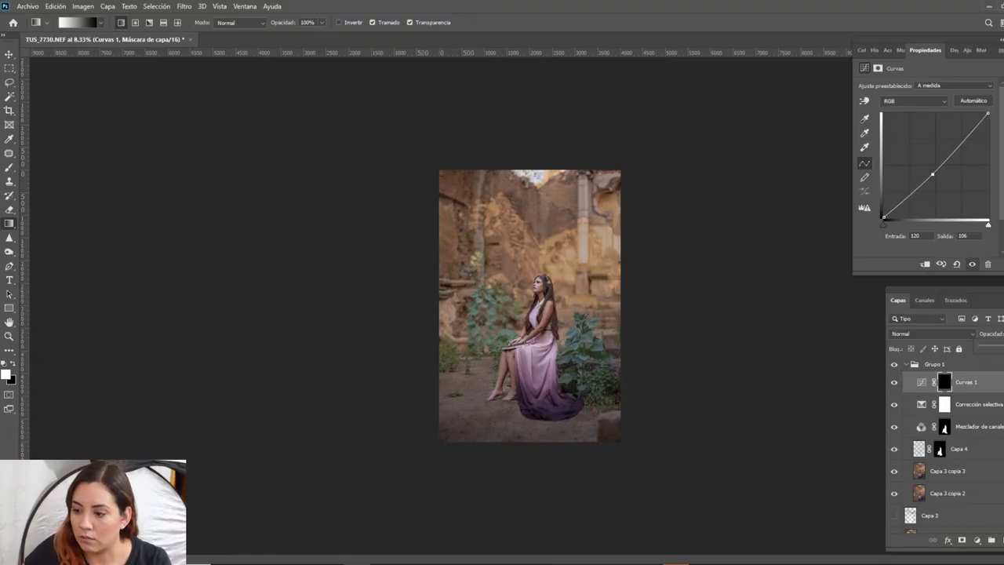
left_click(894, 382)
left_click(894, 384)
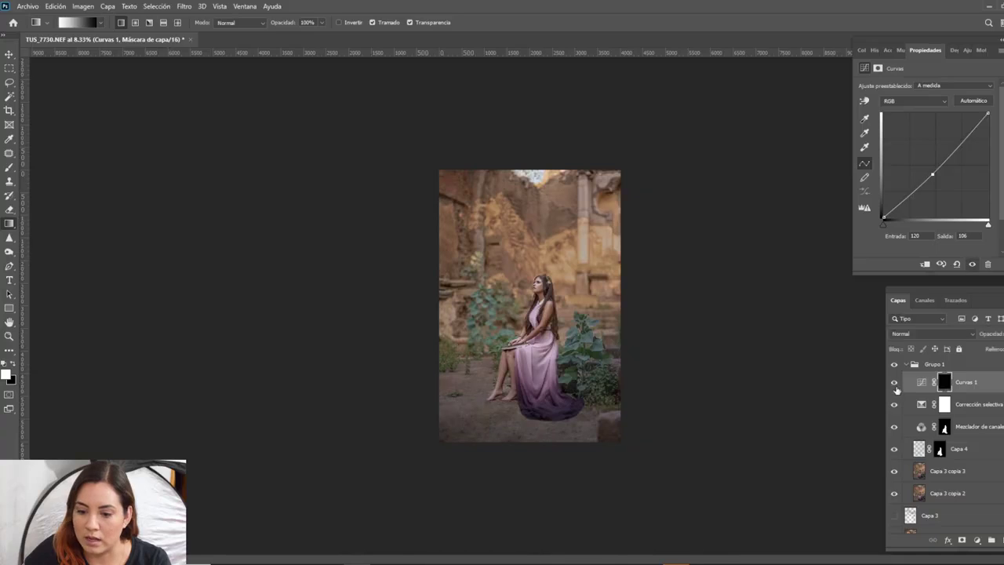
key("ctrl")
key("ctrl+plus")
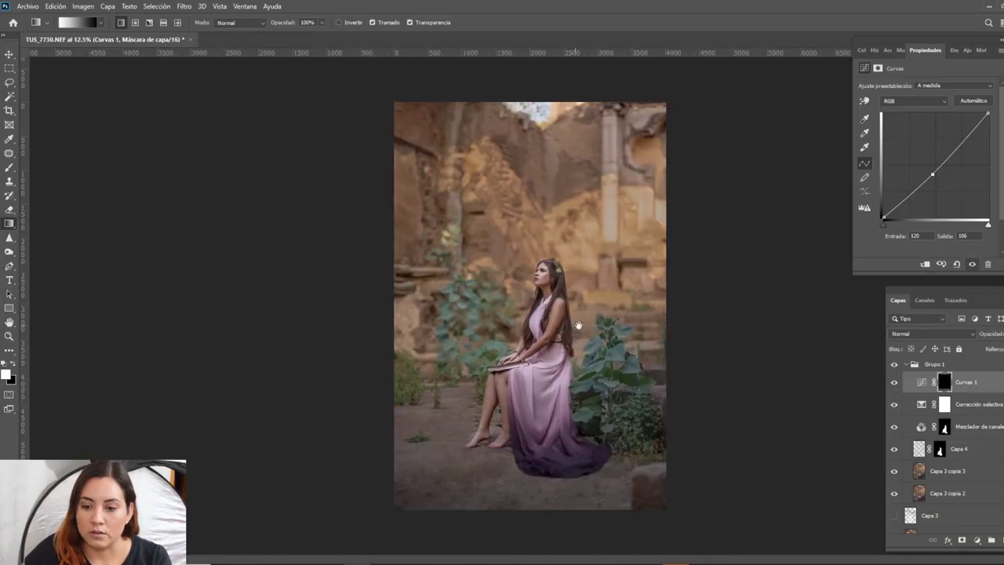
Step: Add a second Curves adjustment layer and darken its RGB midtones to input 128, output 102
left_click(976, 540)
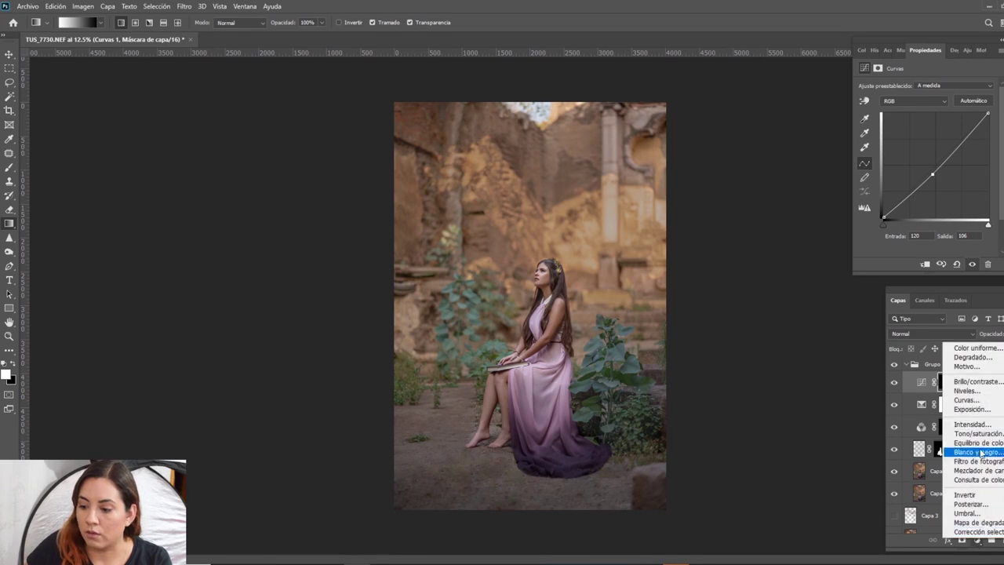
left_click(966, 401)
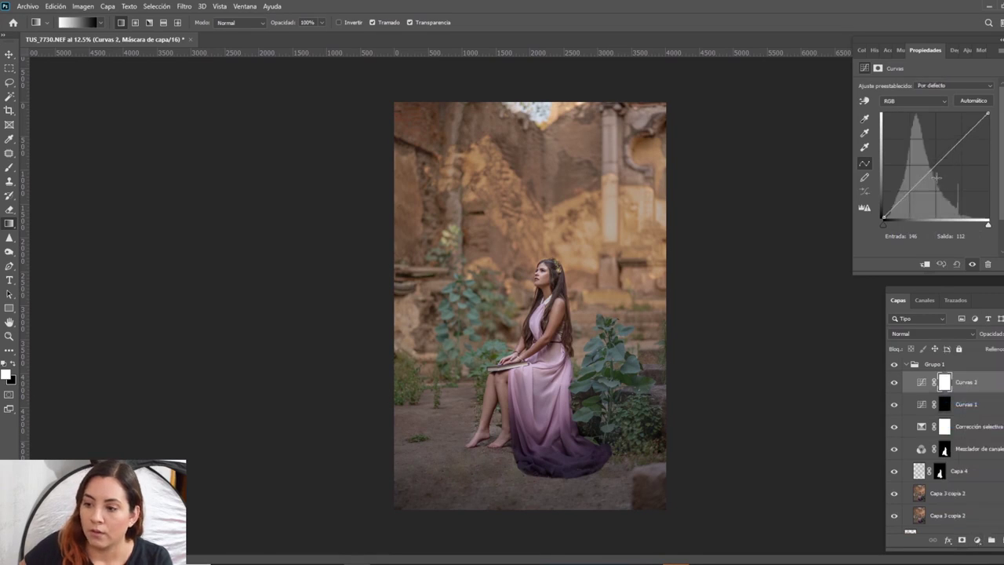
left_click_drag(932, 170, 935, 176)
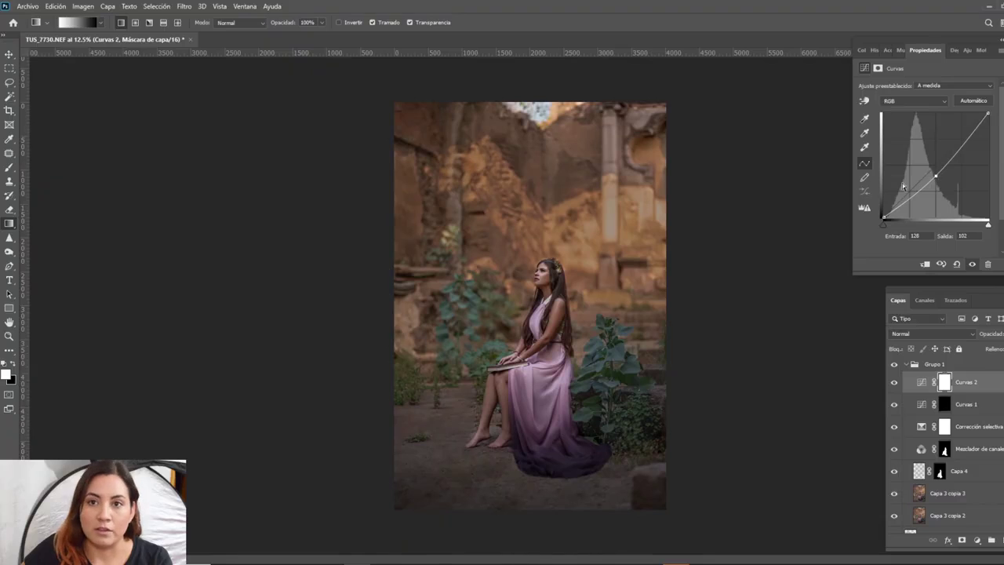
Step: Apply a diagonal reflected gradient with black as foreground to the Curves 2 mask, clearing the darkening around the woman, and compare the effect
left_click(163, 23)
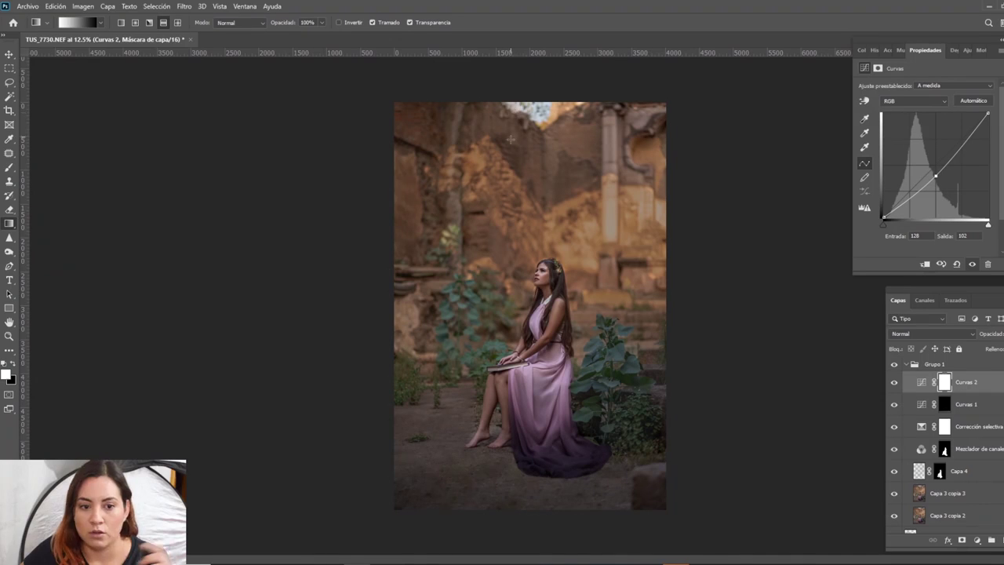
left_click(13, 364)
left_click_drag(509, 272, 477, 299)
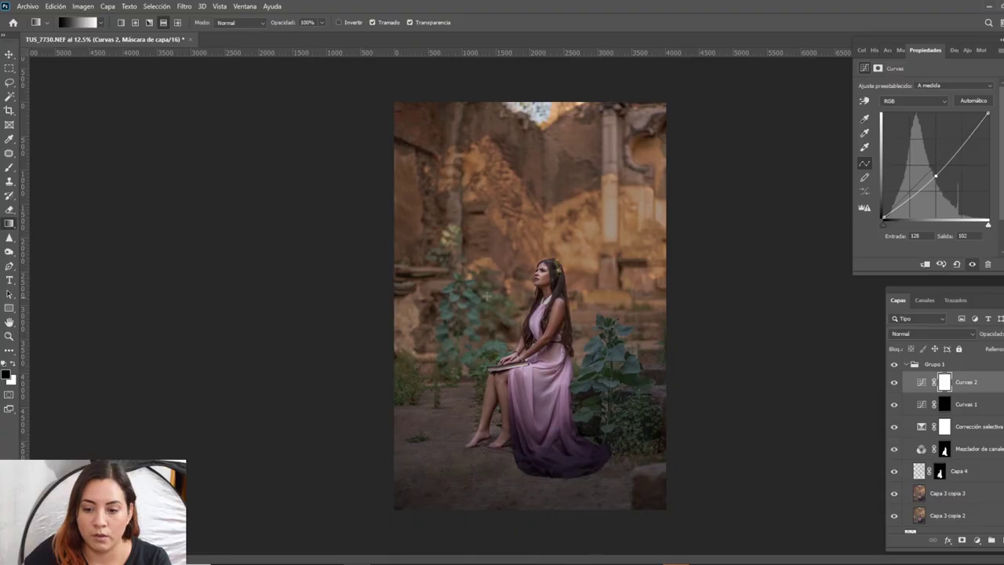
left_click_drag(538, 284, 405, 385)
left_click_drag(520, 279, 403, 364)
left_click_drag(508, 296, 357, 398)
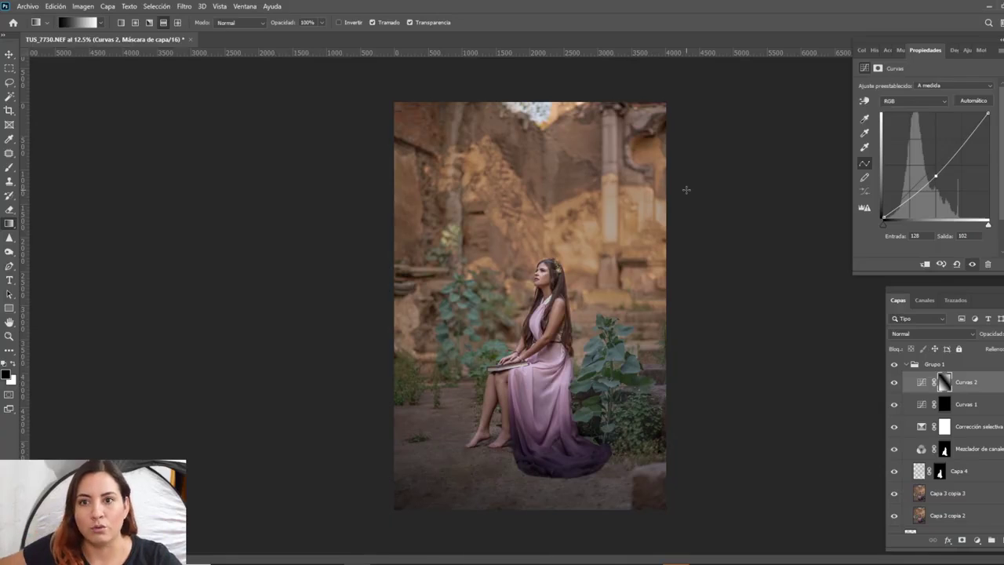
left_click_drag(500, 310, 320, 407)
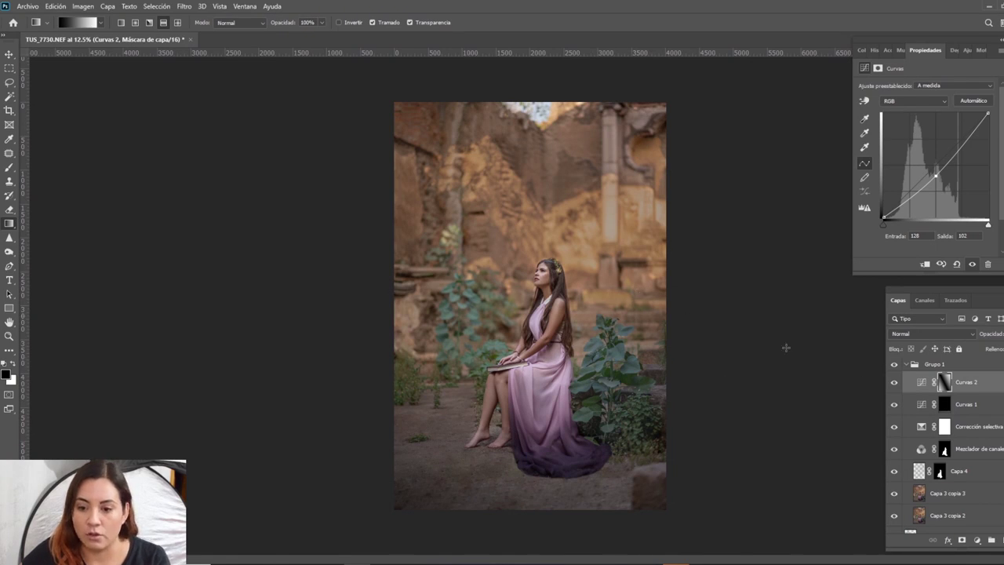
left_click(894, 383)
left_click(893, 383)
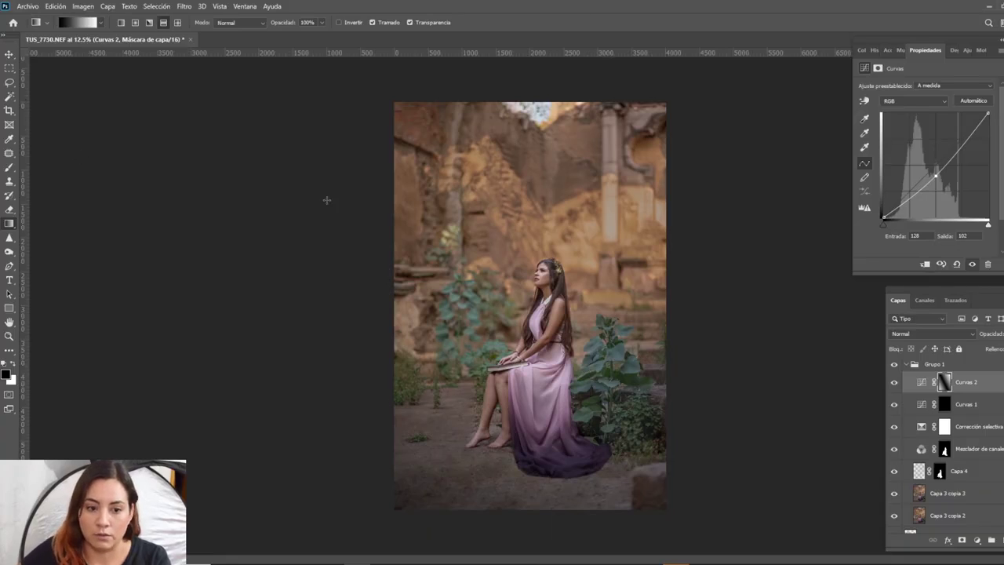
left_click(977, 541)
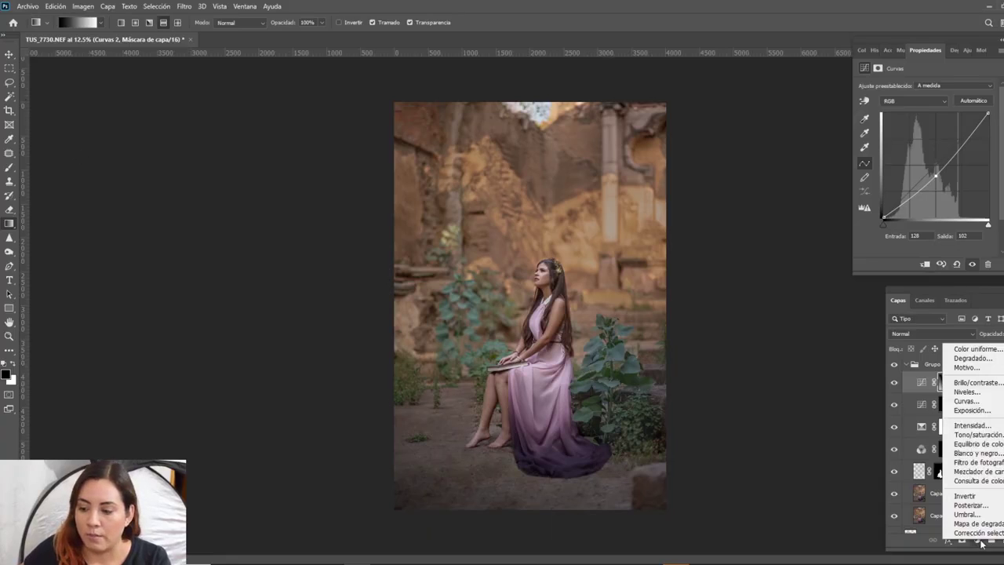
left_click(968, 358)
left_click(674, 256)
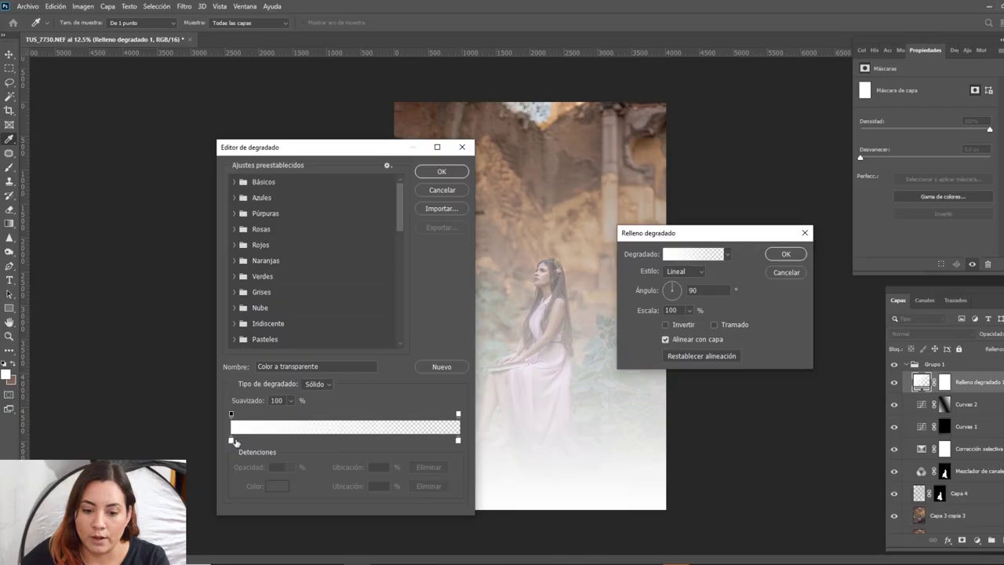
left_click(442, 190)
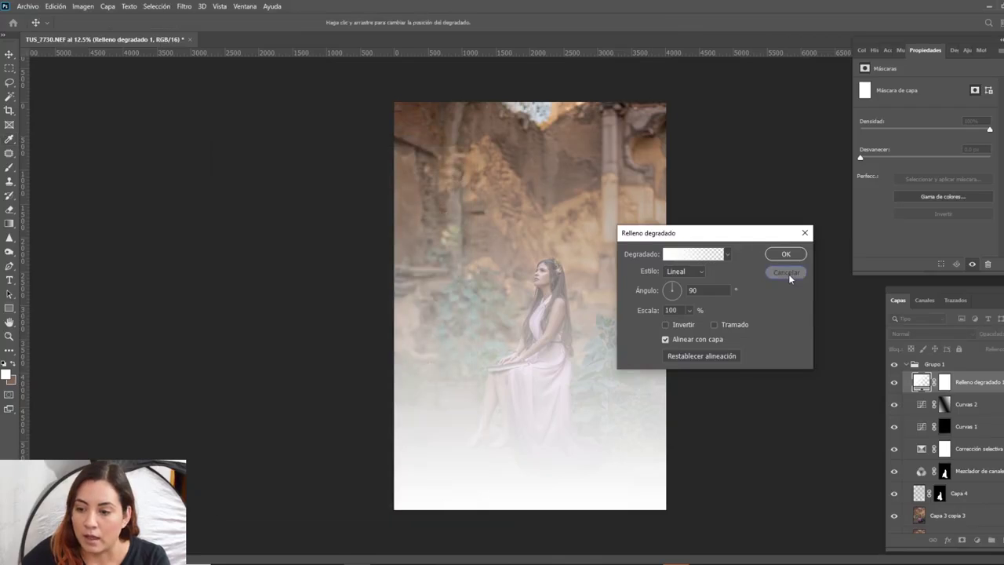
left_click(786, 272)
Step: Add a white-to-transparent gradient fill layer with Radial style at 100% scale and place its glow in the photo's upper-left corner
left_click(977, 540)
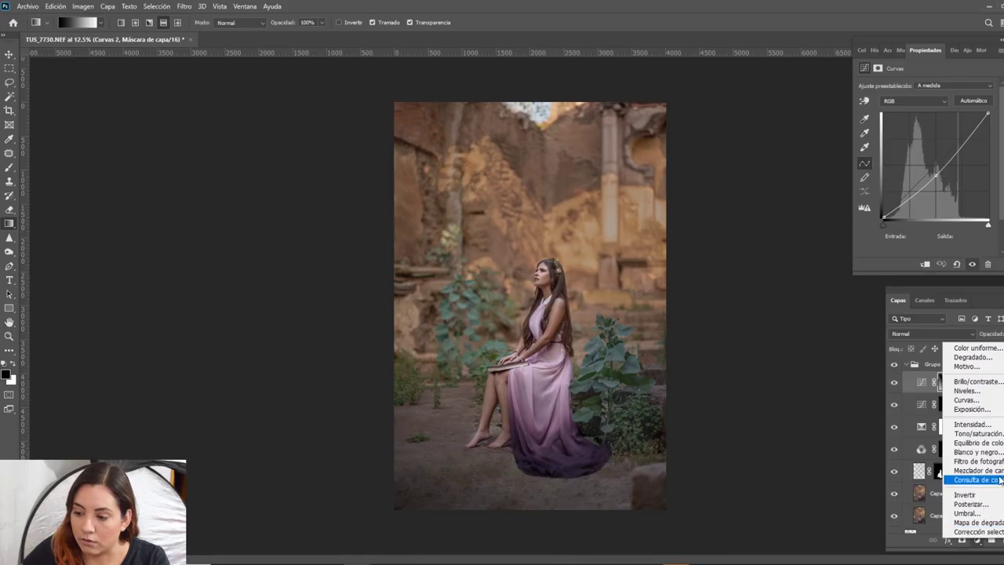
left_click(976, 357)
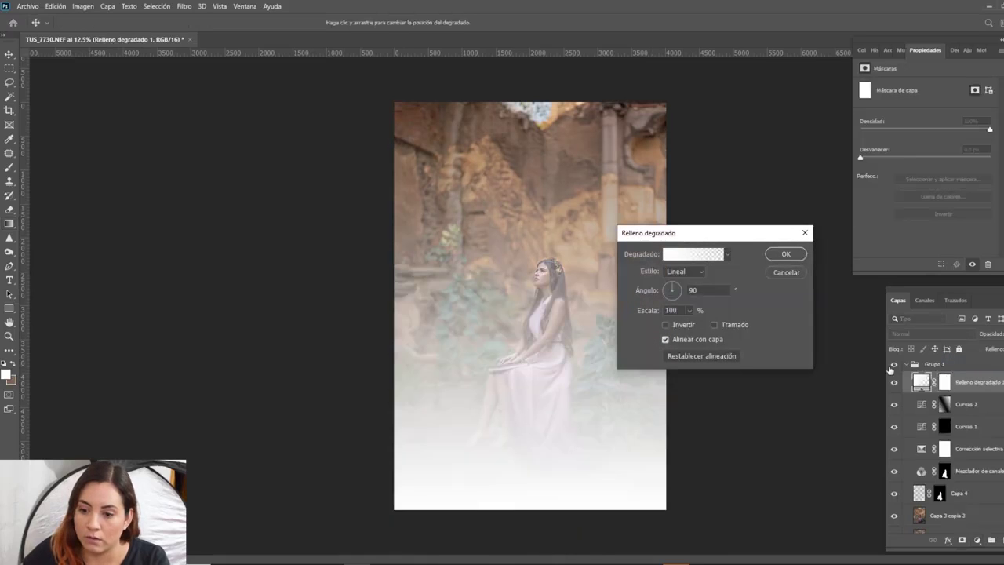
left_click(691, 272)
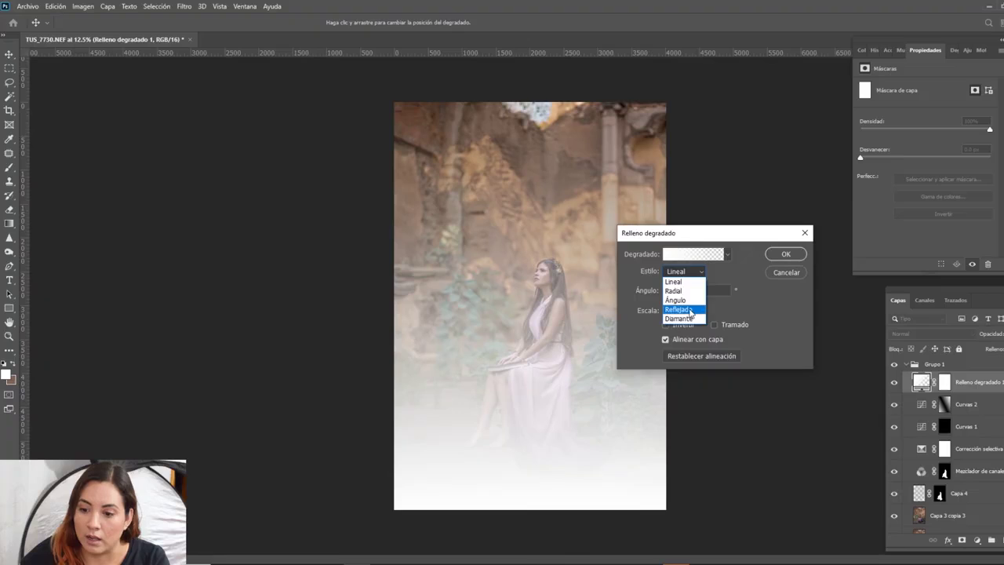
left_click(678, 291)
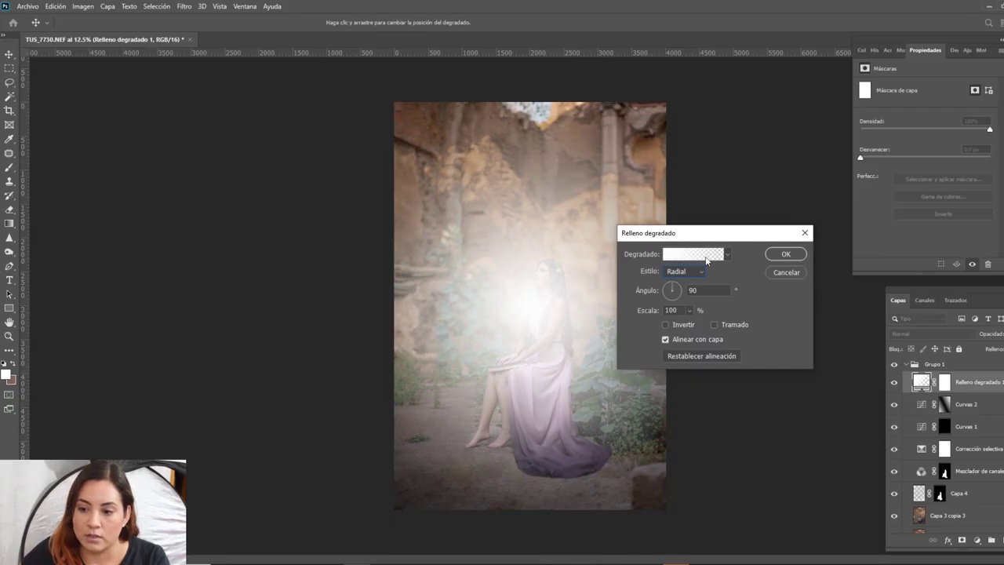
left_click(689, 310)
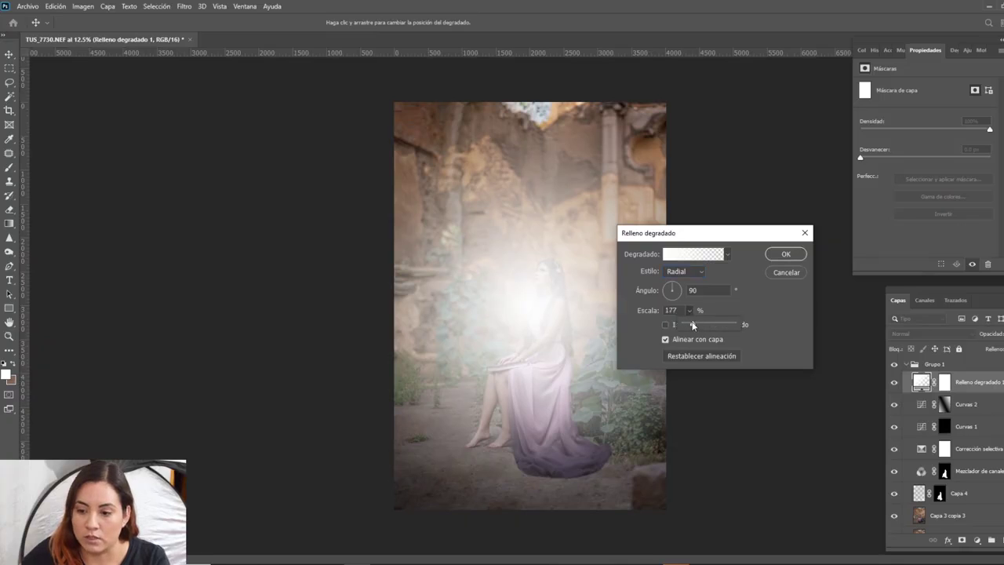
left_click_drag(695, 325, 691, 324)
left_click_drag(536, 326, 411, 112)
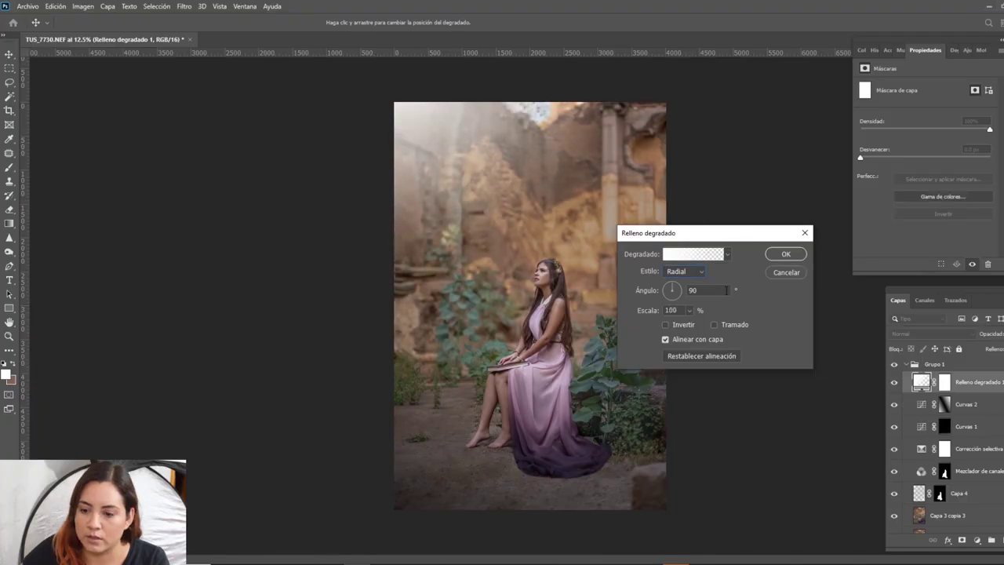
Step: Enlarge the radial gradient fill to 221% scale, shift its glow farther toward the photo's upper-left corner, and apply it
left_click(690, 311)
left_click_drag(688, 324, 699, 329)
left_click_drag(502, 267, 442, 201)
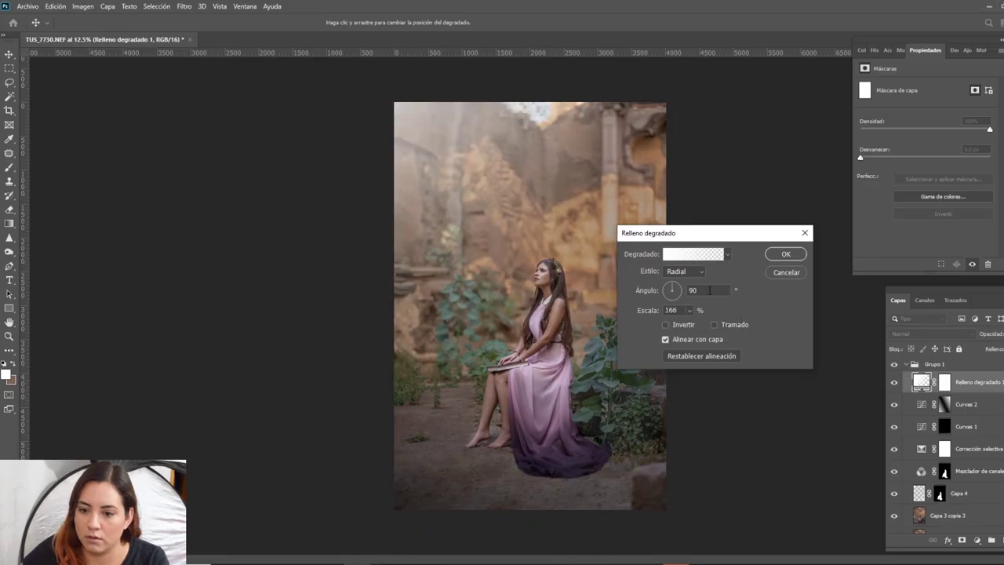
left_click(689, 310)
left_click_drag(692, 324, 697, 326)
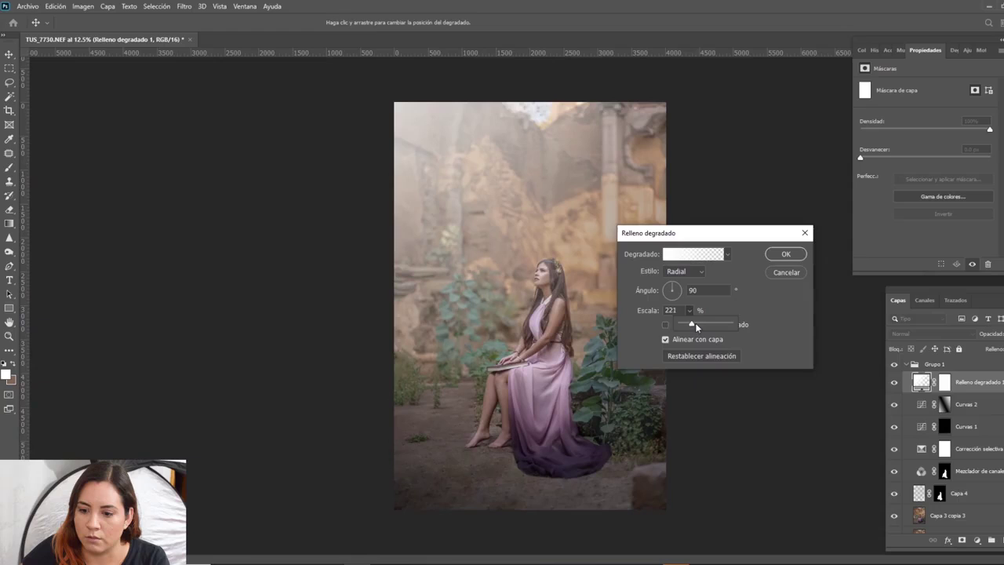
left_click(785, 255)
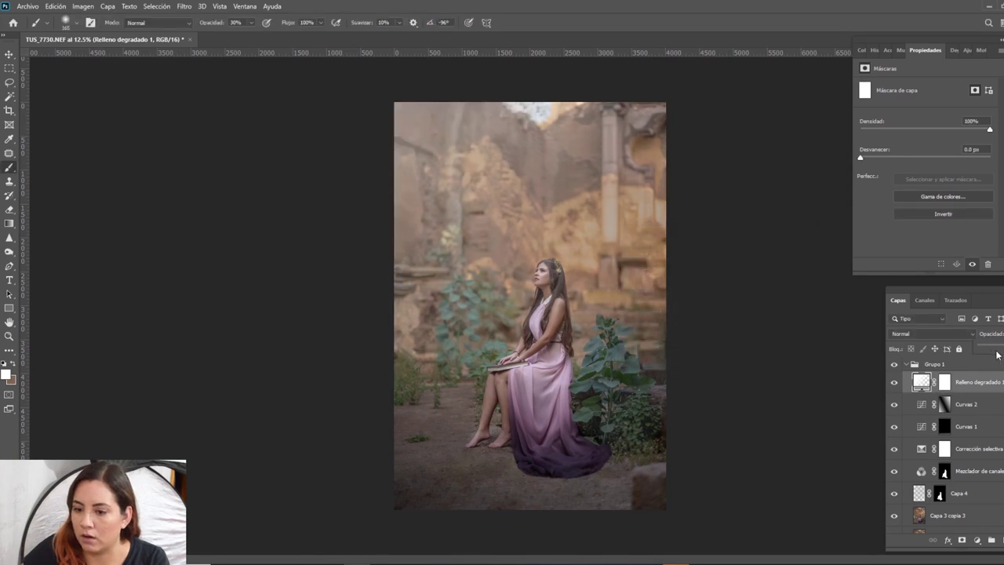
Step: Compare the photo with and without the Curves 2 darkening, and fine-tune that layer's opacity
left_click(942, 405)
left_click(895, 404)
left_click(894, 404)
left_click(1003, 333)
left_click_drag(1003, 347, 1002, 351)
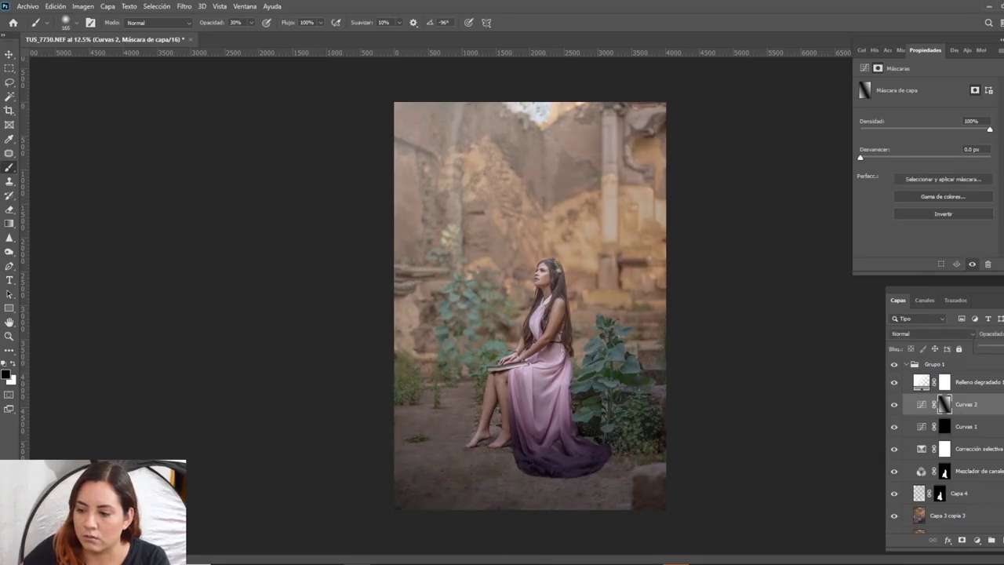
Step: Soften the radial gradient fill's glow by lowering its layer opacity, and compare the photo with and without it
left_click(993, 385)
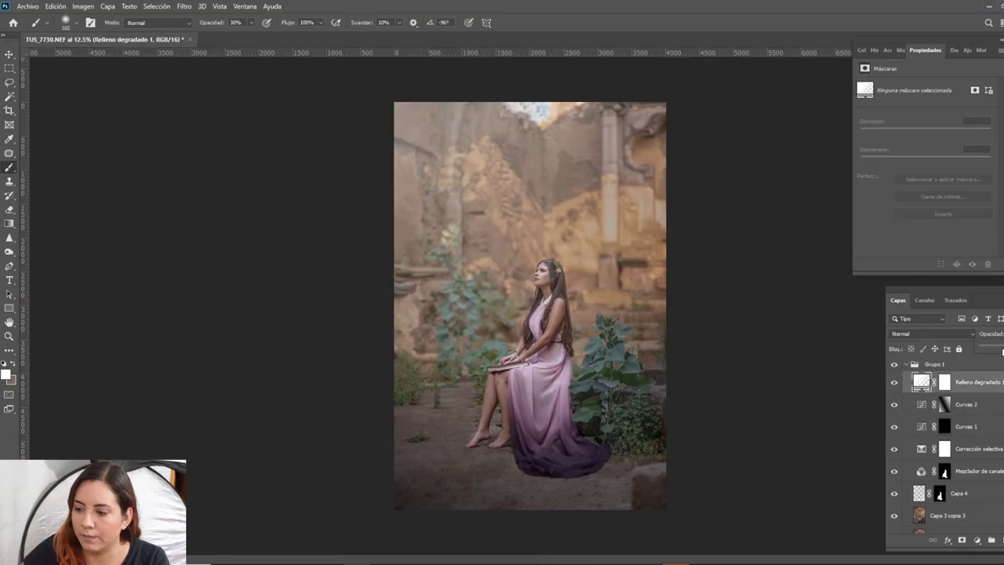
left_click(895, 383)
left_click(895, 386)
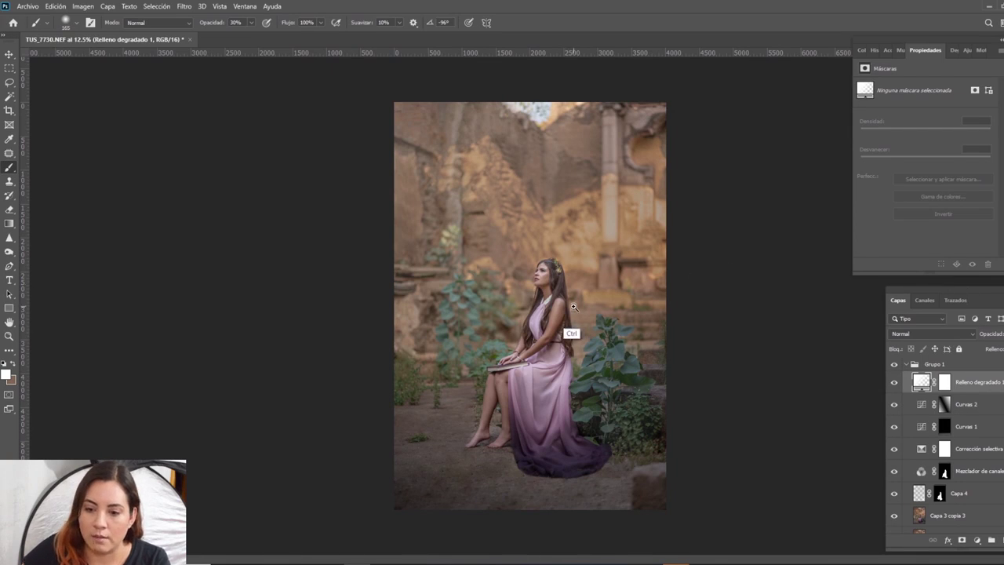
Step: Compare the whole portrait before and after the edits by toggling the visibility of Grupo 1, checking it at different magnifications
key("ctrl+plus")
key("ctrl+minus")
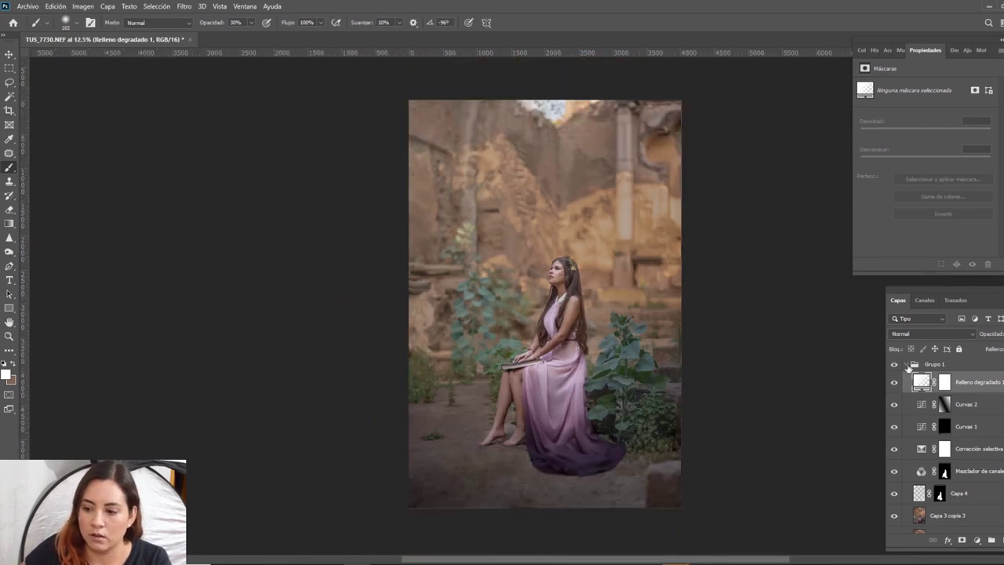
left_click(894, 366)
left_click(894, 366)
left_click(894, 366)
left_click(894, 366)
left_click(894, 367)
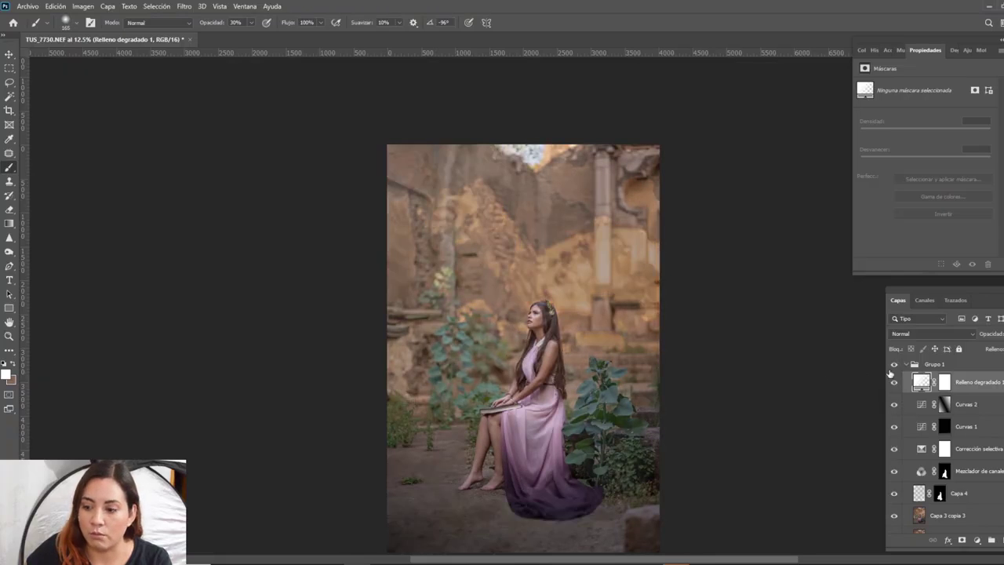
mouse_move(615, 407)
left_mouse_down()
mouse_move(610, 355)
mouse_move(614, 394)
left_mouse_up()
left_click(604, 375, "ctrl")
key("ctrl+r")
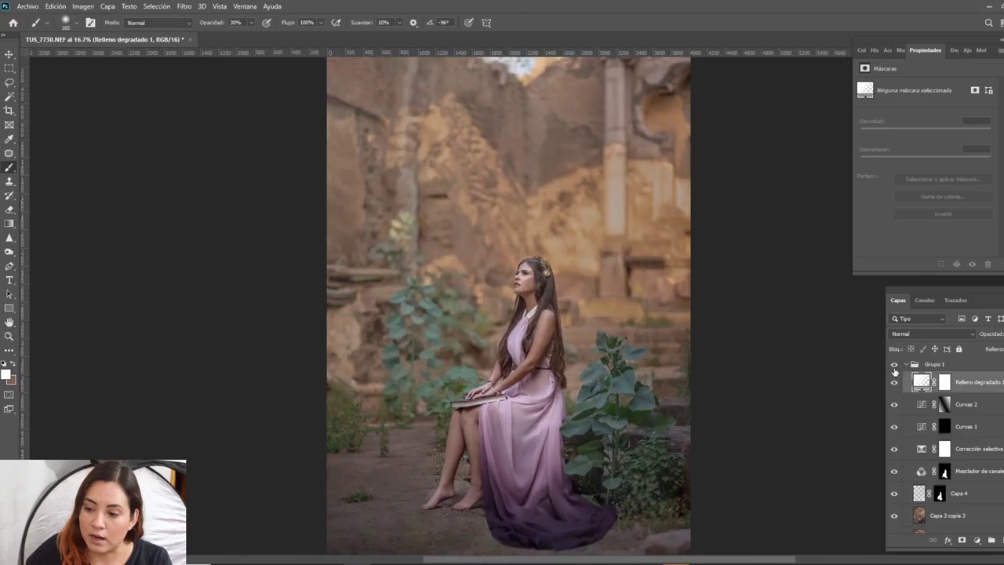
left_click_drag(621, 335, 625, 379)
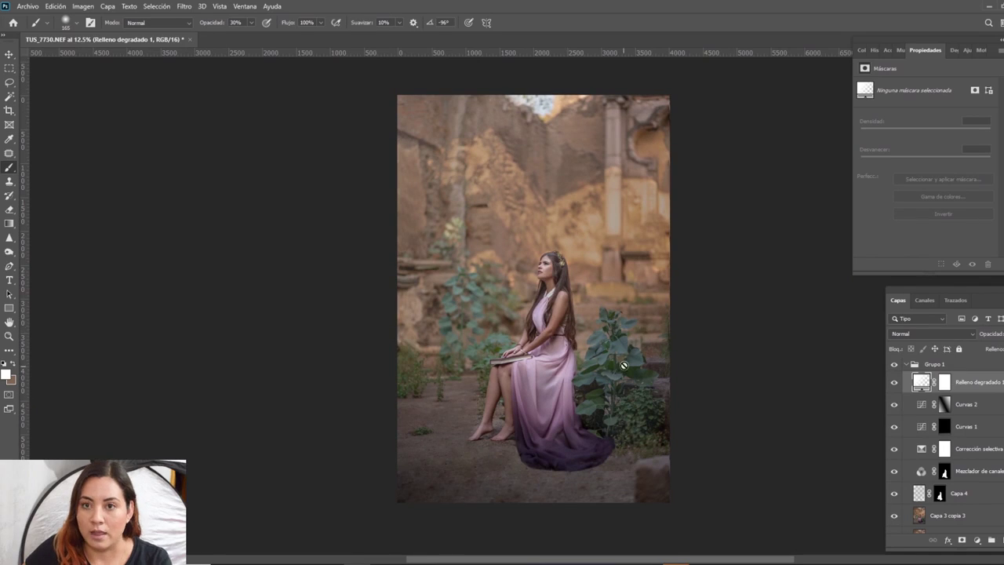